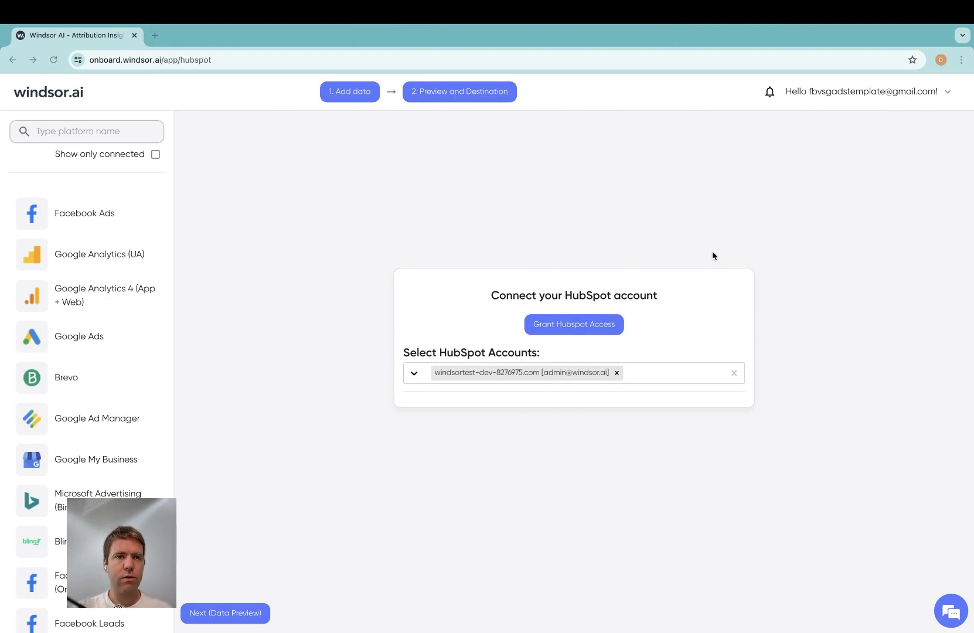
# Filter the data platform list by searching for 'hubspot'.
pyautogui.click(131, 133)
pyautogui.write('hubspot')
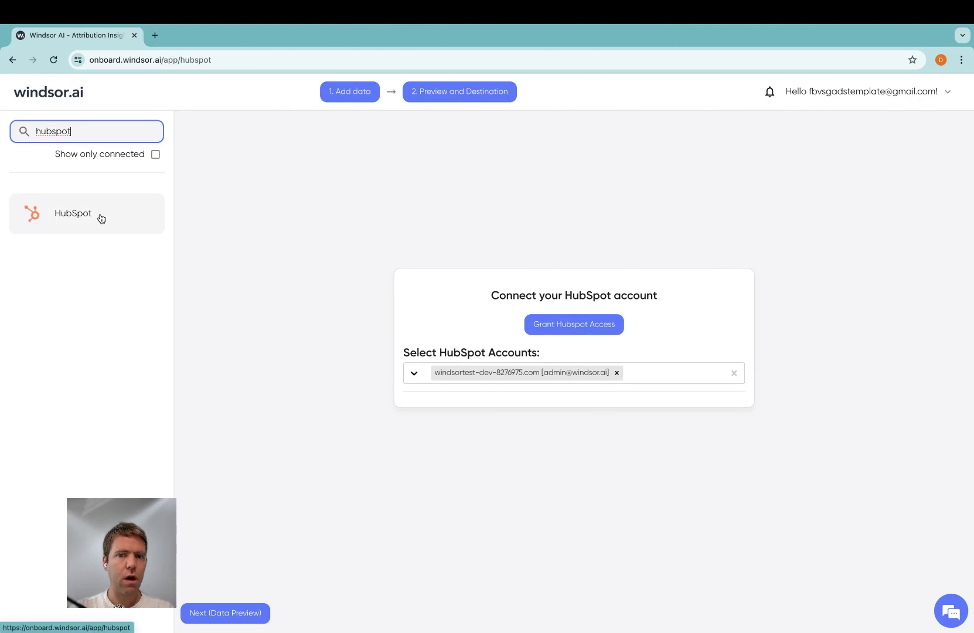
pyautogui.click(326, 241)
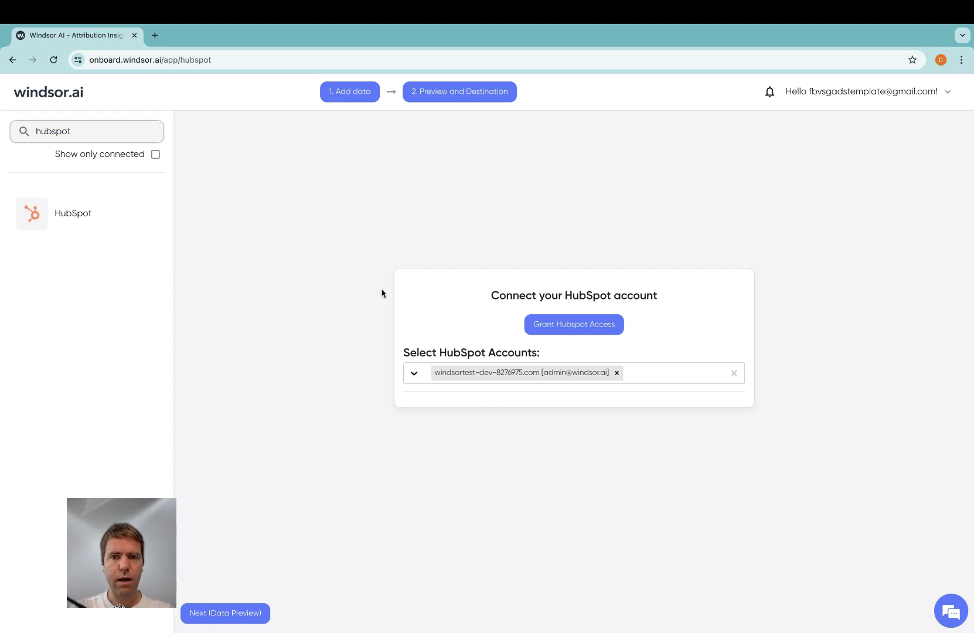
pyautogui.click(570, 328)
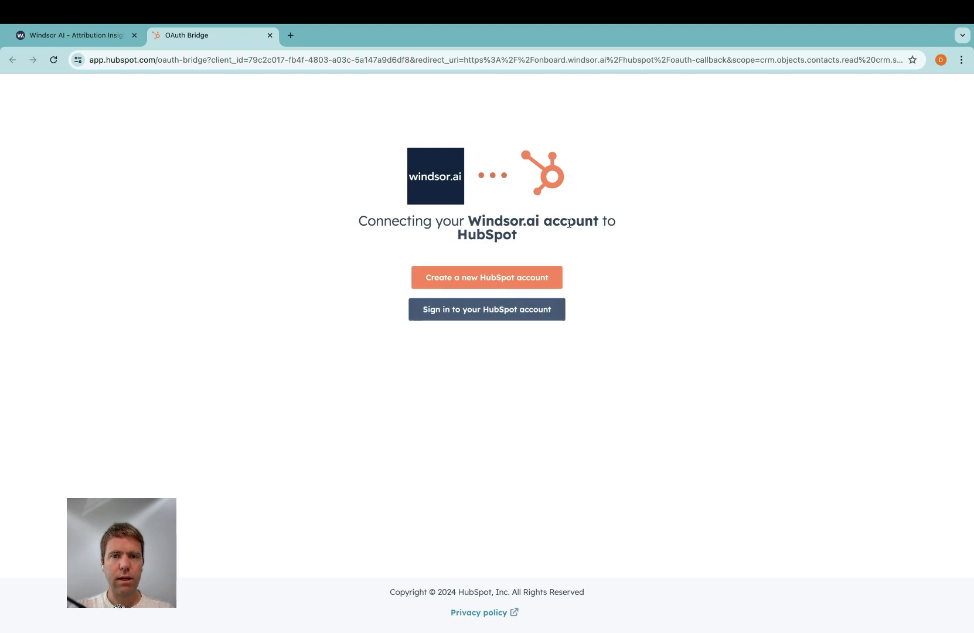
pyautogui.hotkey('ctrl', 'w')
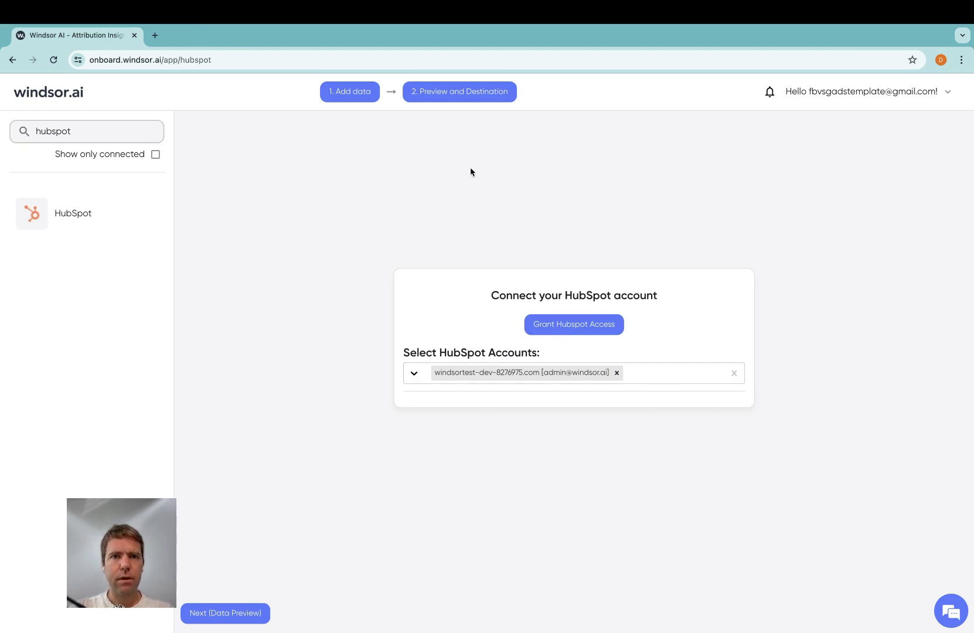
# Preview HubSpot contact data with hubspot as the data source, and pick Snowflake as destination.
pyautogui.click(449, 91)
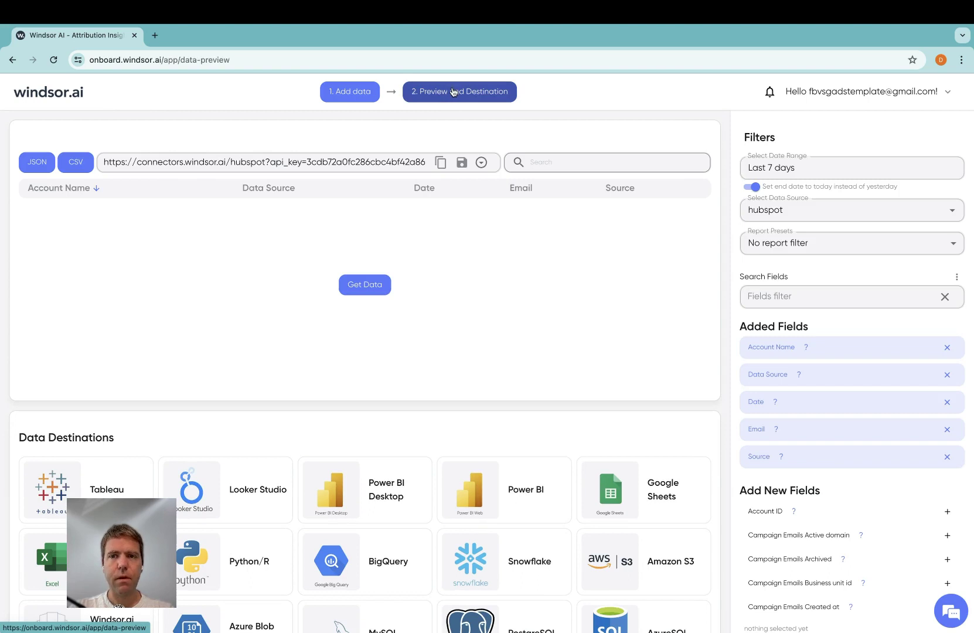
pyautogui.click(810, 211)
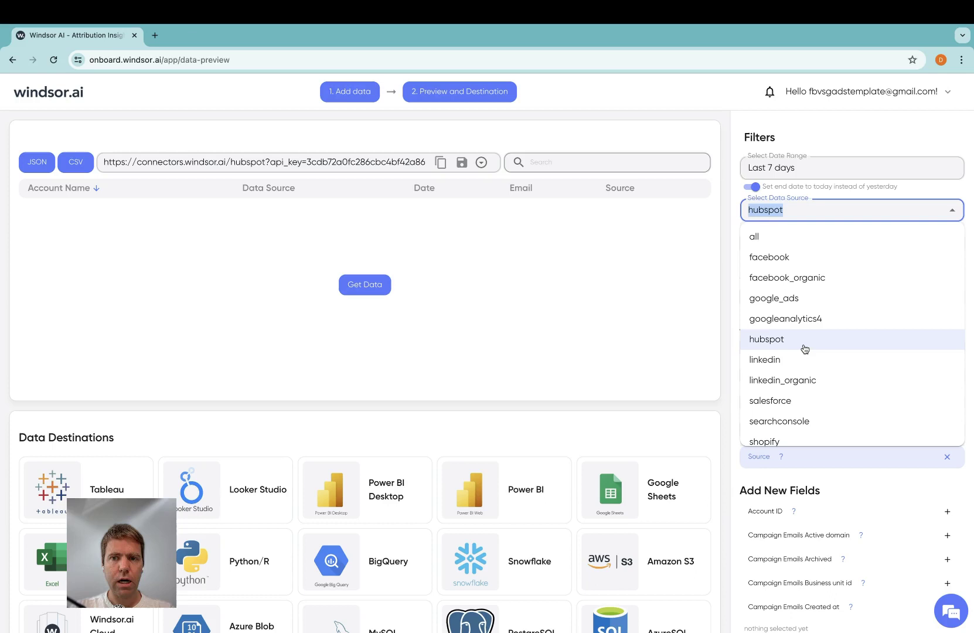
pyautogui.click(873, 202)
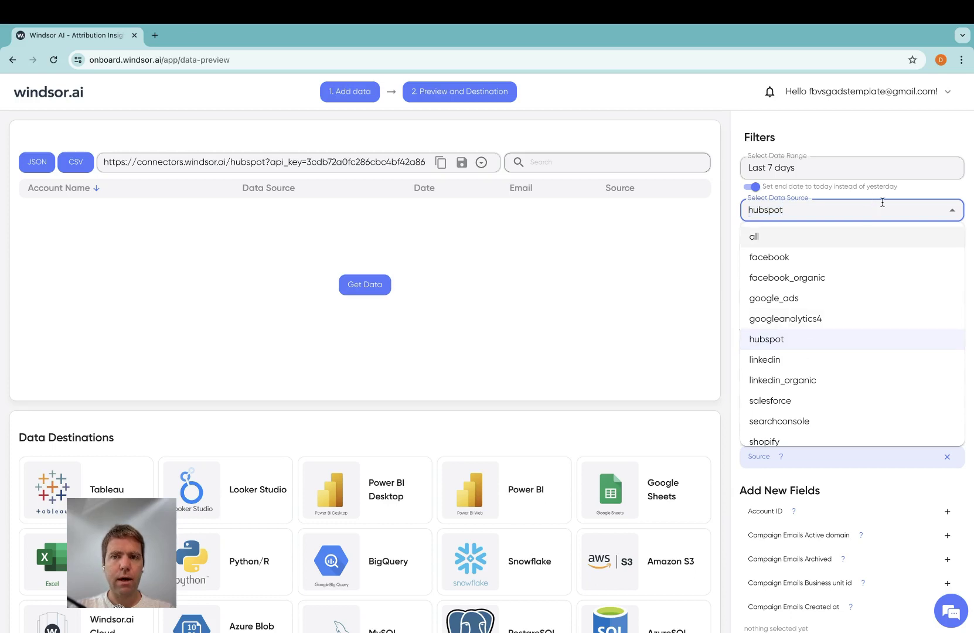
pyautogui.click(895, 196)
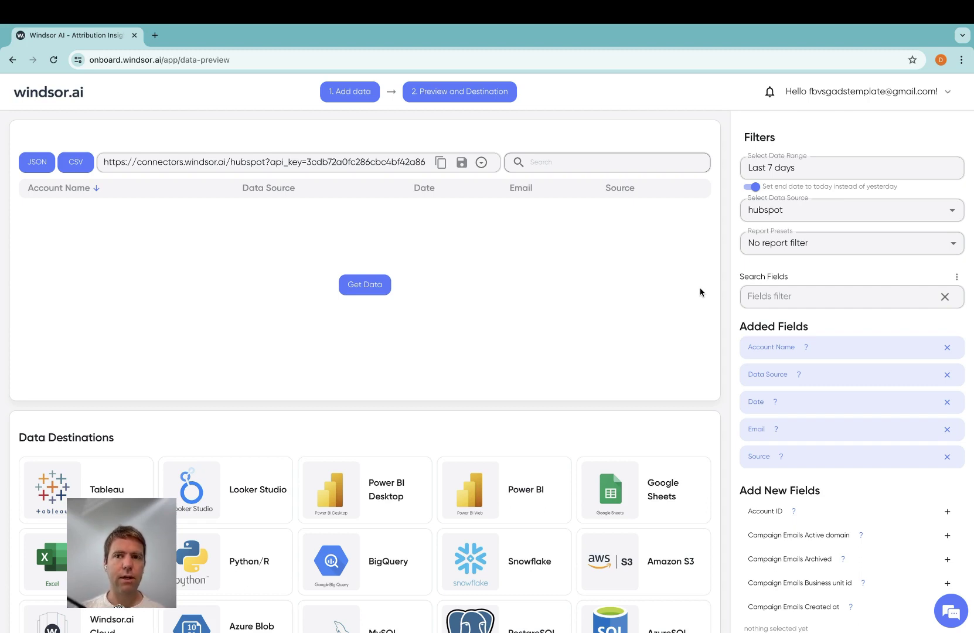
pyautogui.click(381, 285)
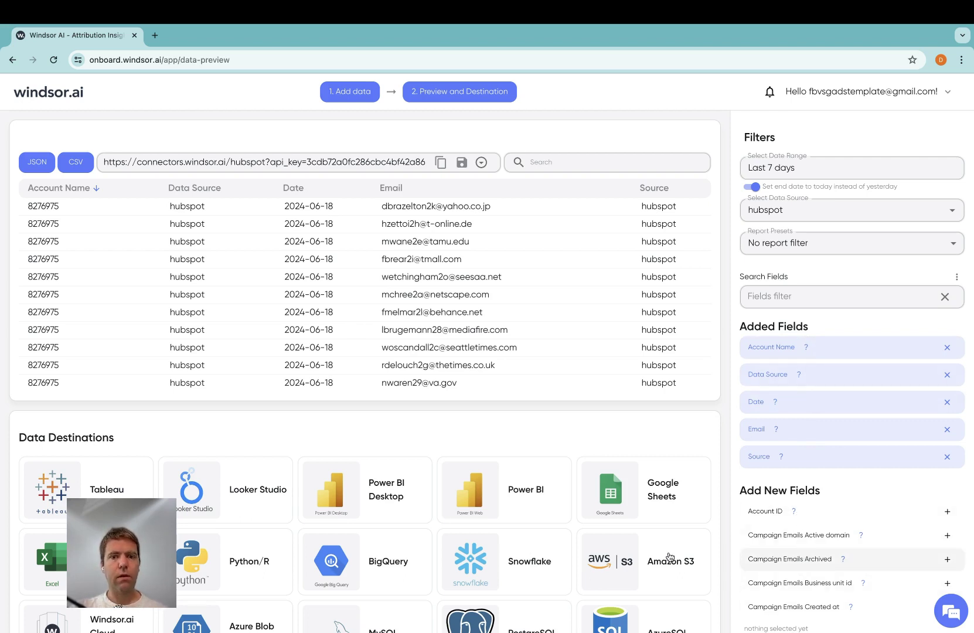
pyautogui.click(483, 553)
# Save a new Snowflake destination task scheduled to run daily at 03:00 UTC.
pyautogui.scroll(-2, 441, 427)
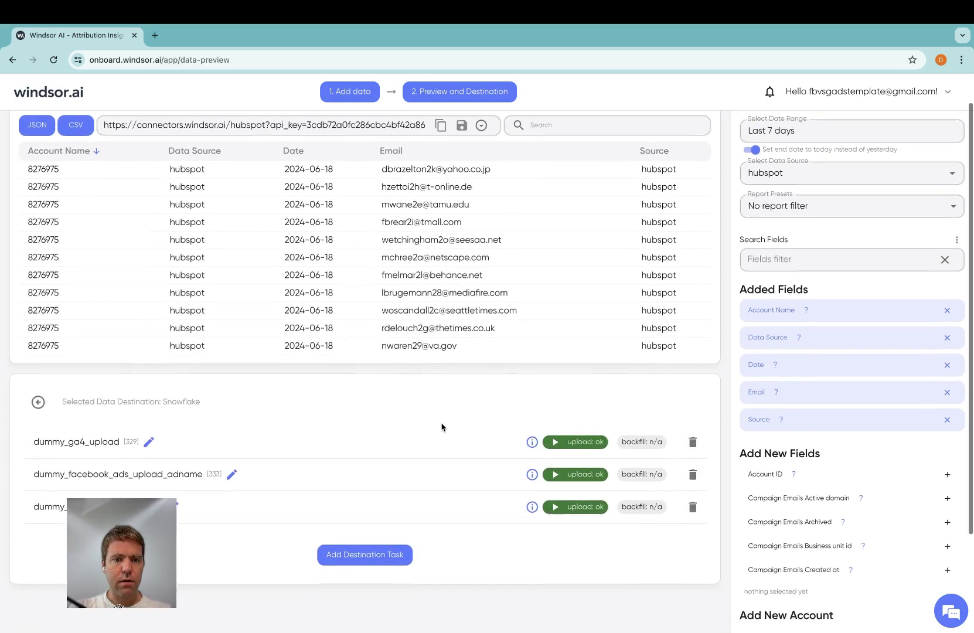
pyautogui.scroll(-3, 441, 427)
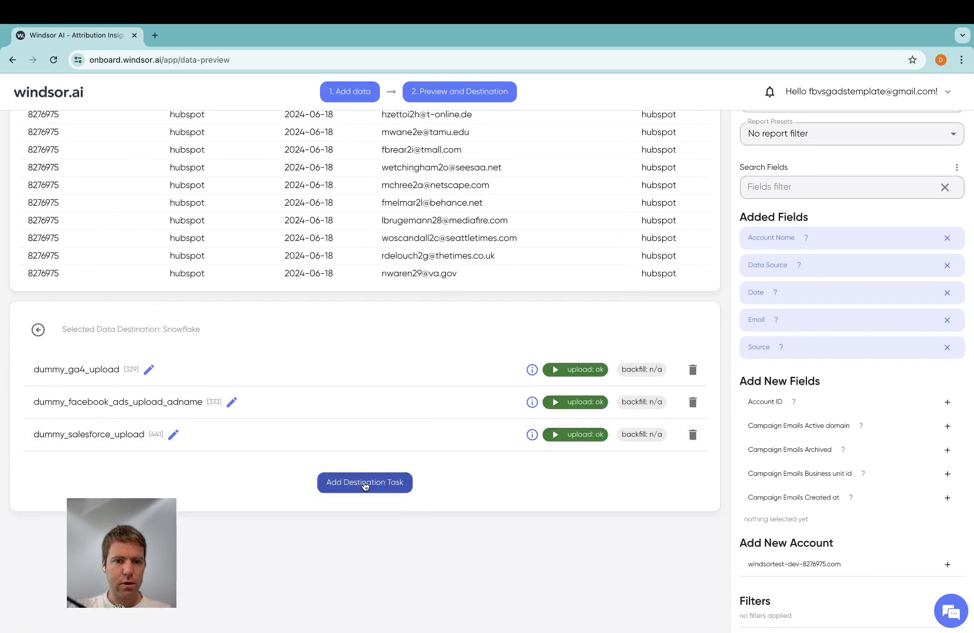
pyautogui.click(364, 485)
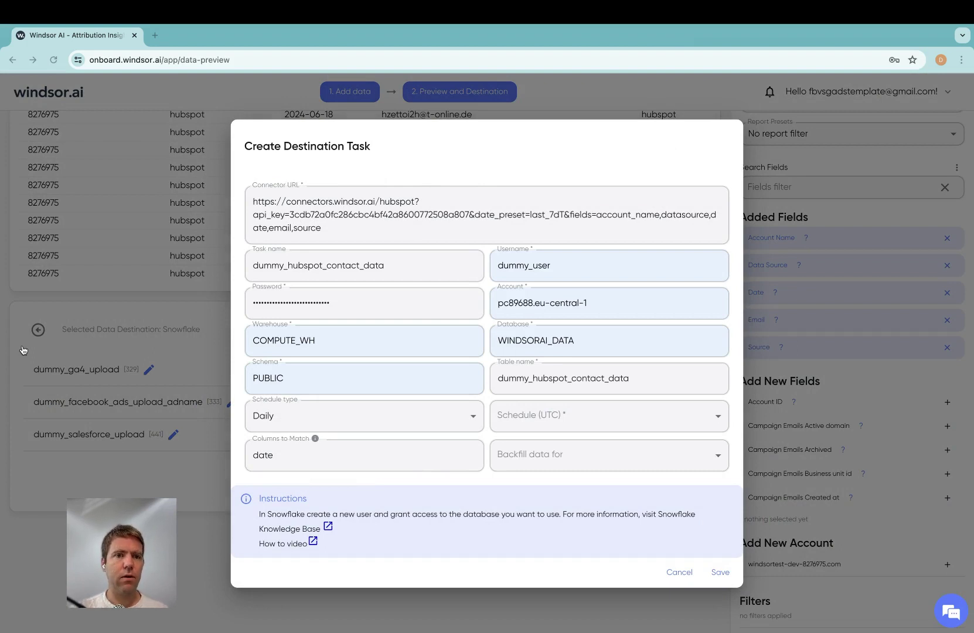
pyautogui.click(578, 420)
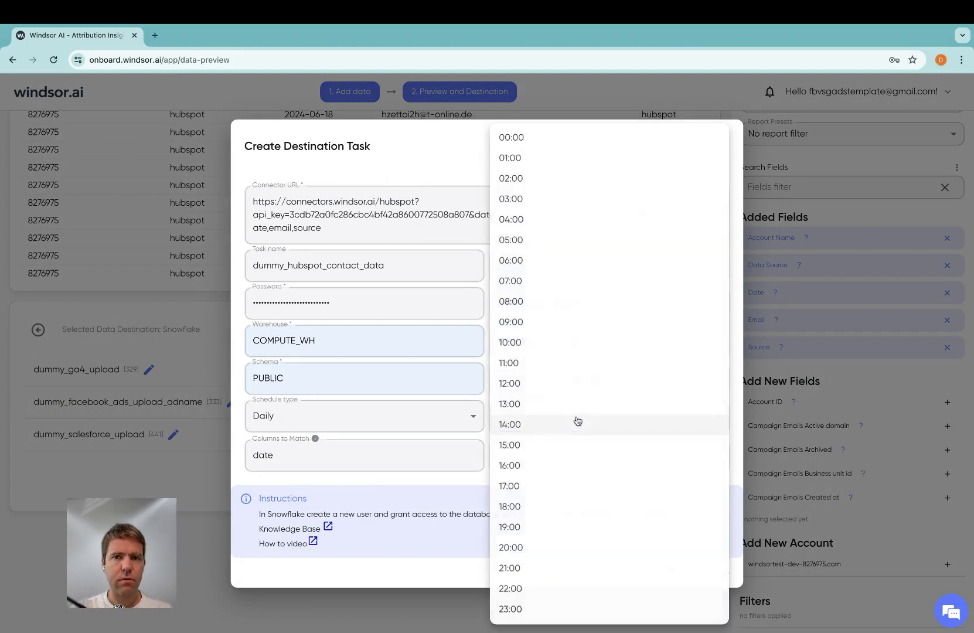
pyautogui.click(566, 205)
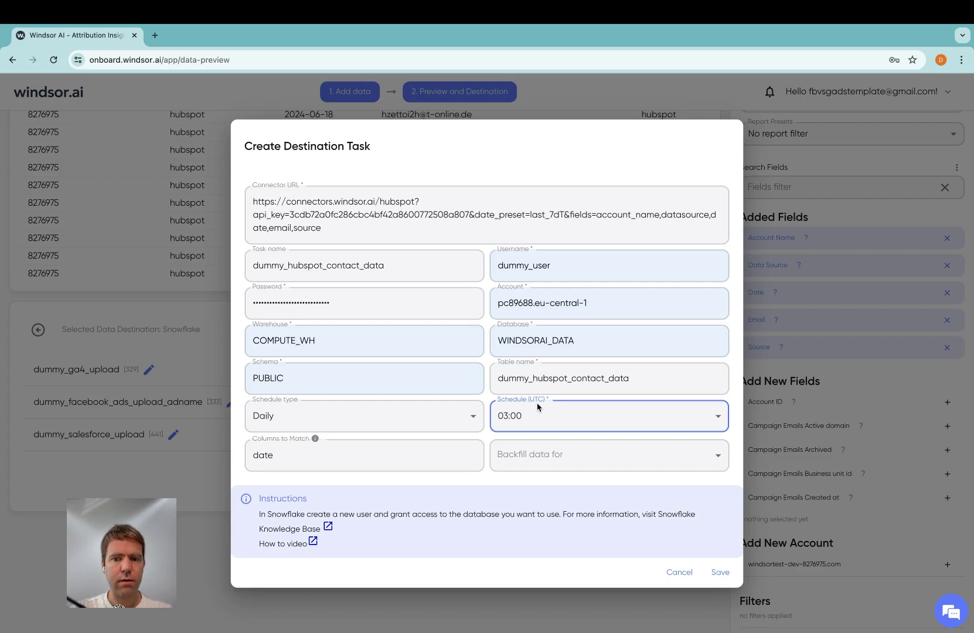
pyautogui.click(721, 573)
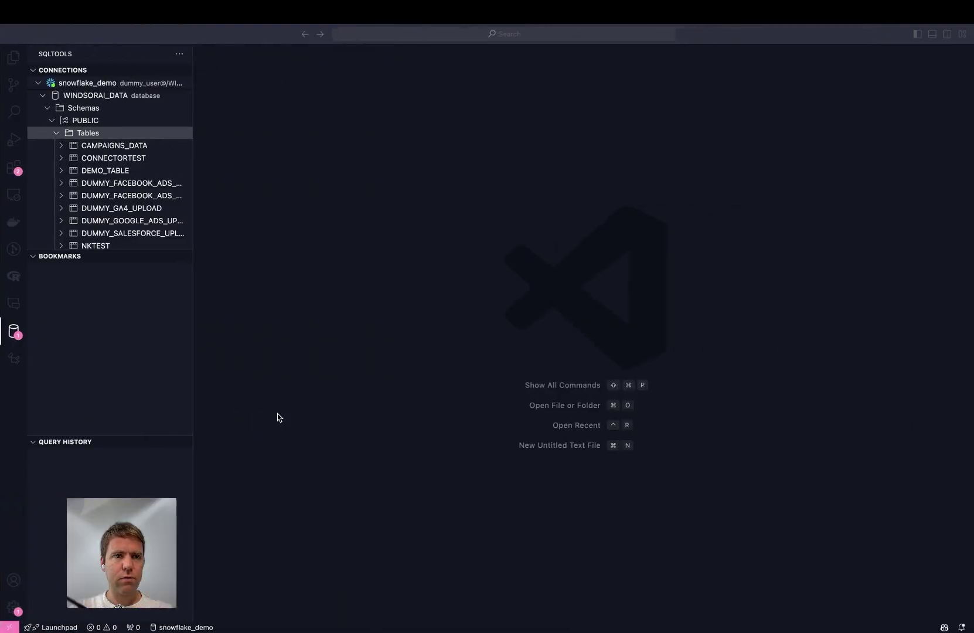
# Refresh the SQLTools tree and expand the DUMMY_HUBSPOT_CONTACT_DATA table.
pyautogui.rightClick(125, 137)
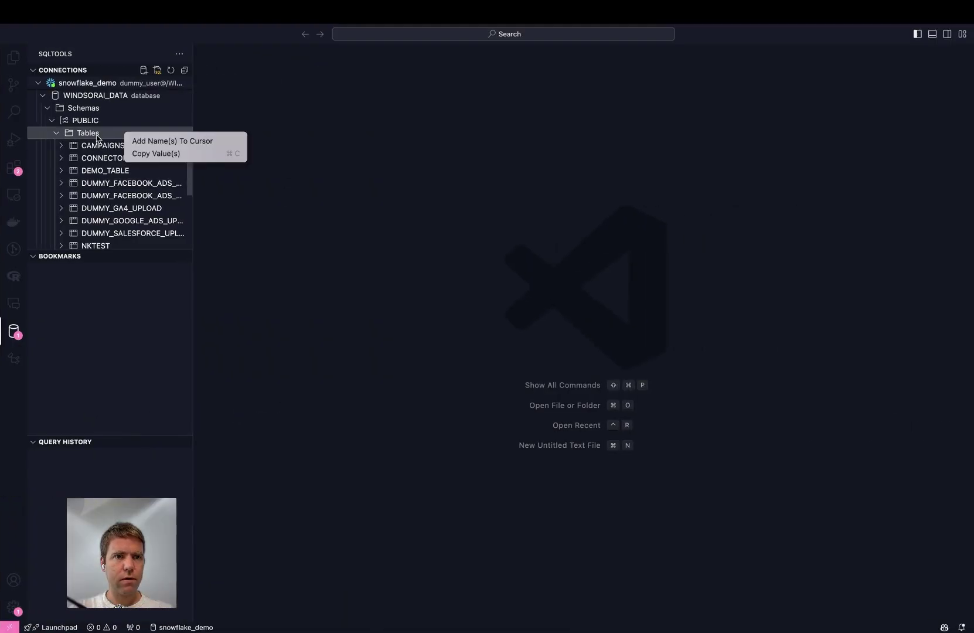
pyautogui.click(125, 135)
pyautogui.rightClick(142, 114)
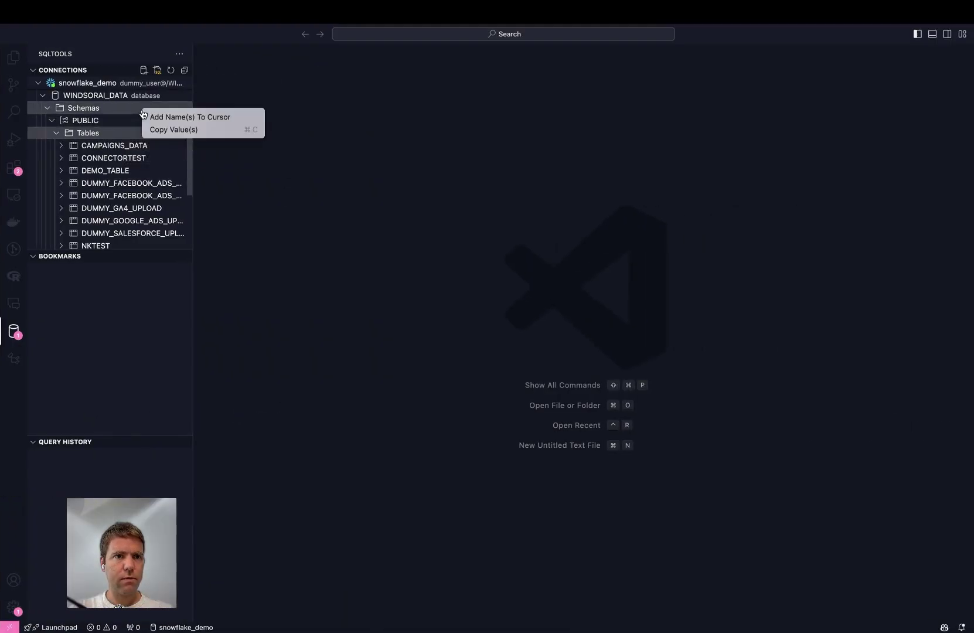
pyautogui.click(146, 98)
pyautogui.scroll(-2, 127, 199)
pyautogui.click(126, 196)
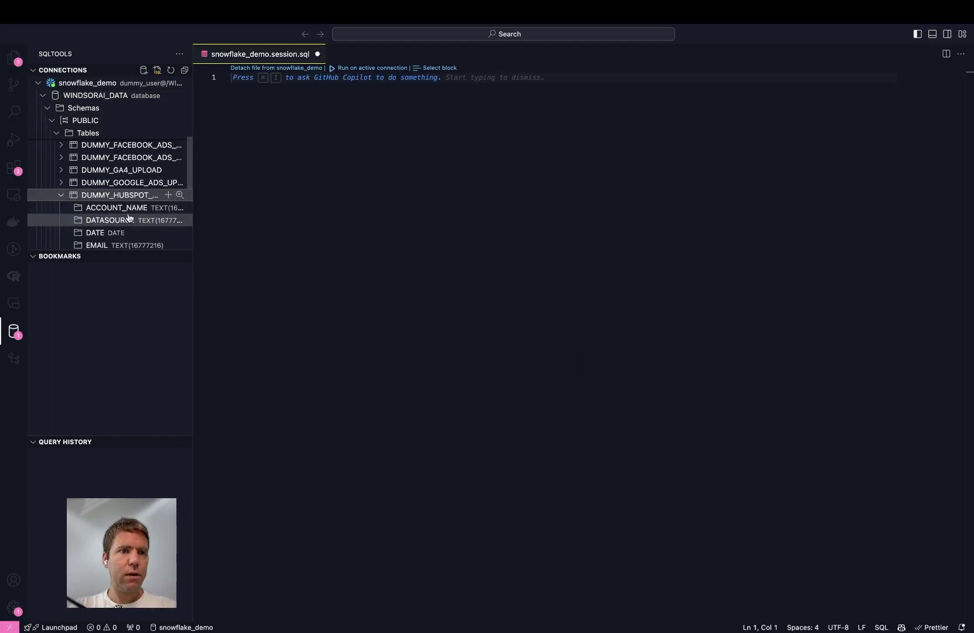
# Show the table's 25 HubSpot contact records, then switch back to Windsor.ai.
pyautogui.rightClick(124, 194)
pyautogui.click(178, 199)
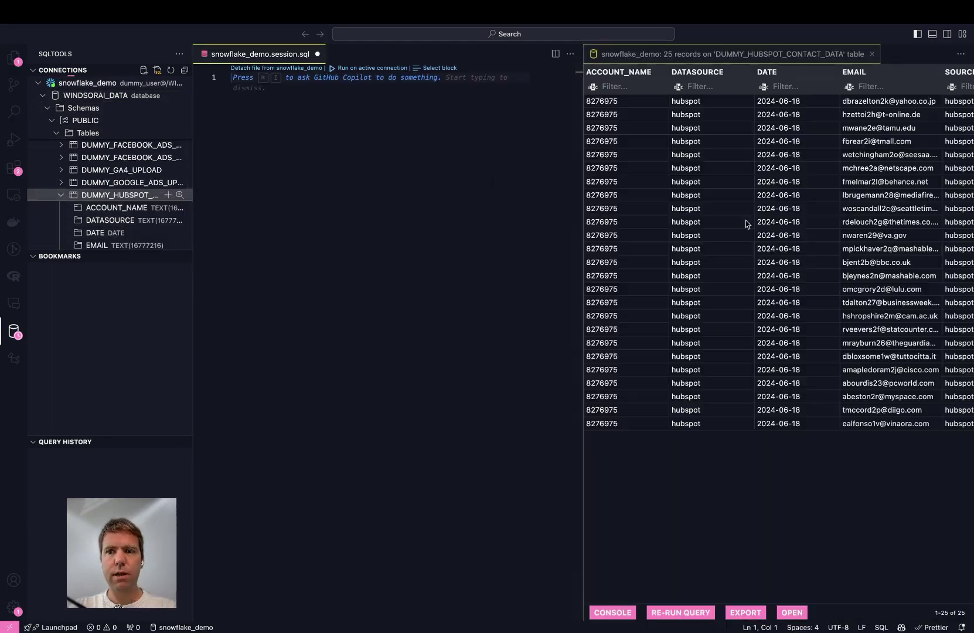
pyautogui.hscroll(2, 799, 285)
pyautogui.hscroll(1, 800, 285)
pyautogui.hscroll(-2, 801, 285)
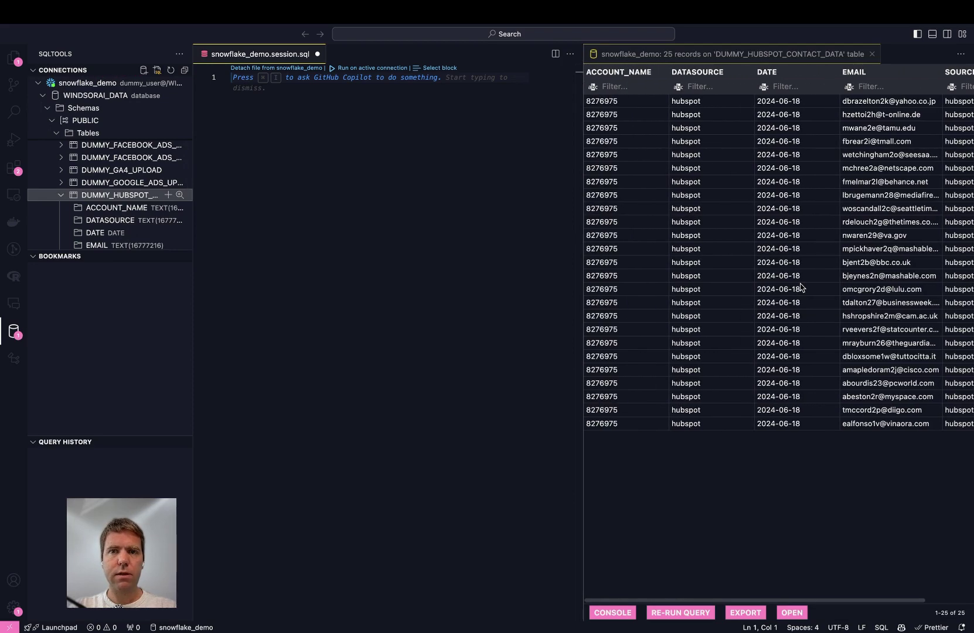
pyautogui.hotkey('ctrl', 'Left')
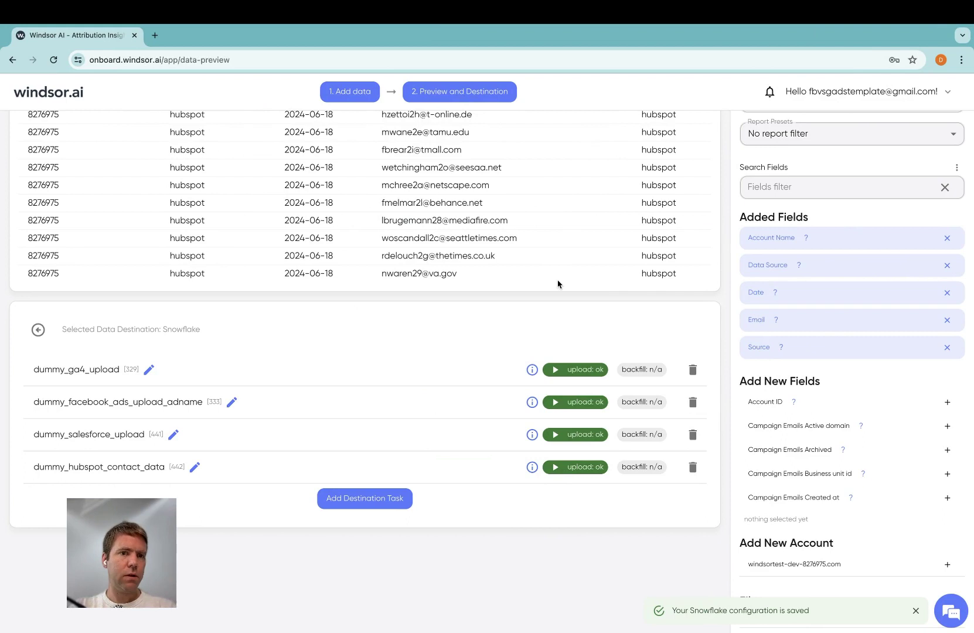
# Set the dummy_hubspot_contact_data task's backfill period to 2 years and save.
pyautogui.click(360, 479)
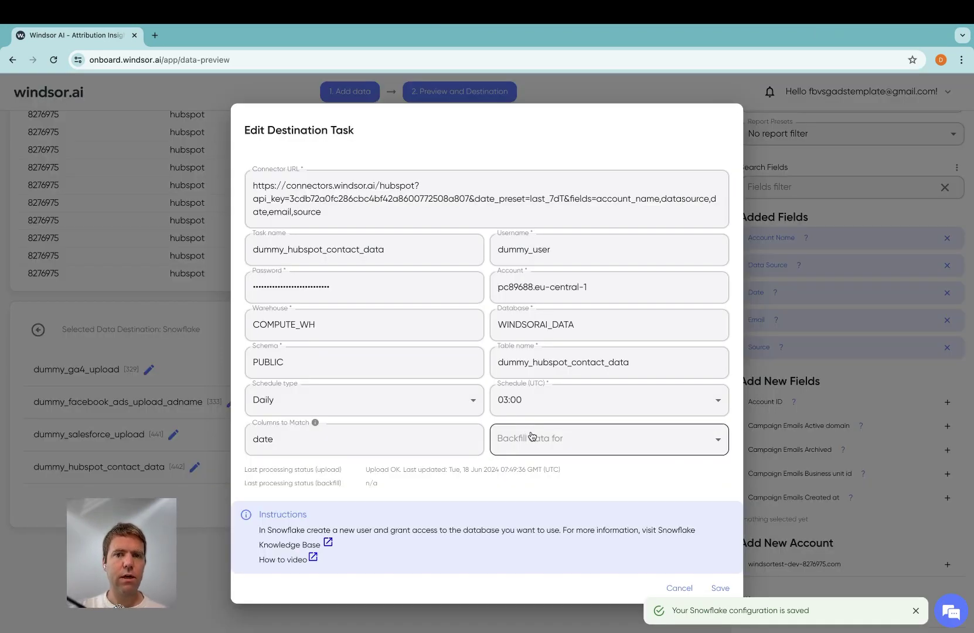
pyautogui.click(532, 437)
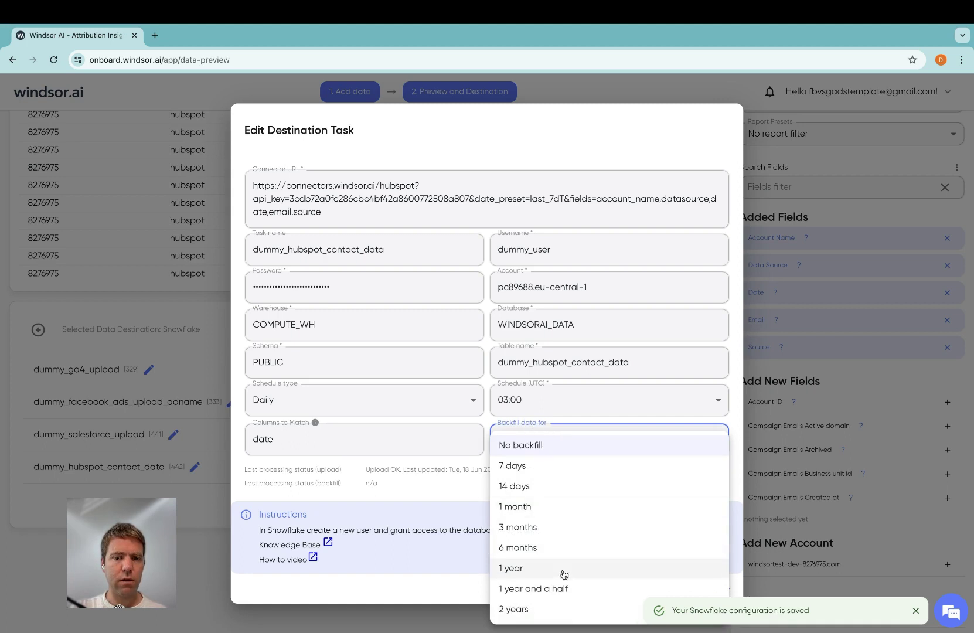
pyautogui.click(517, 612)
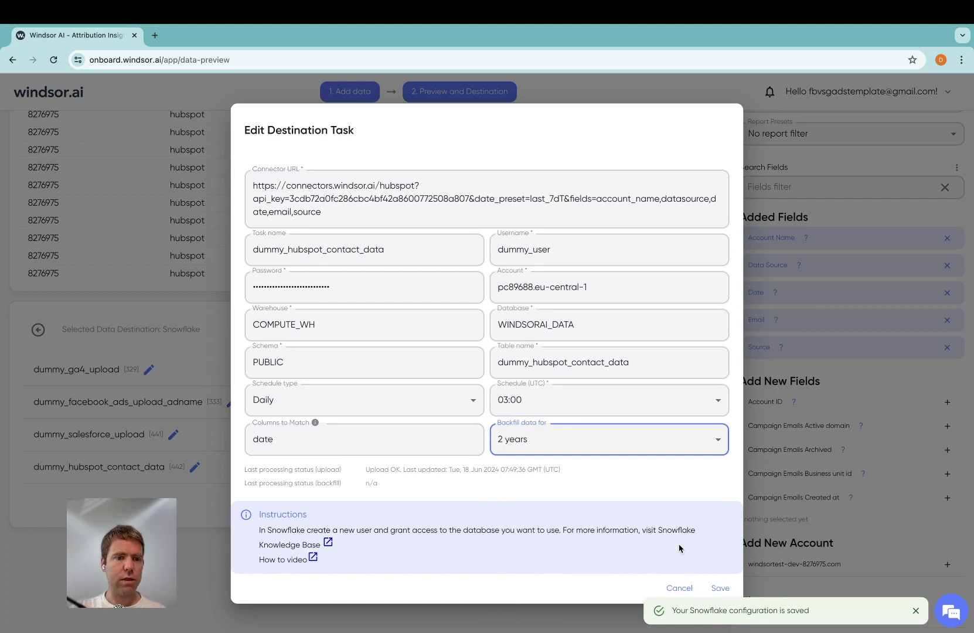
pyautogui.click(676, 587)
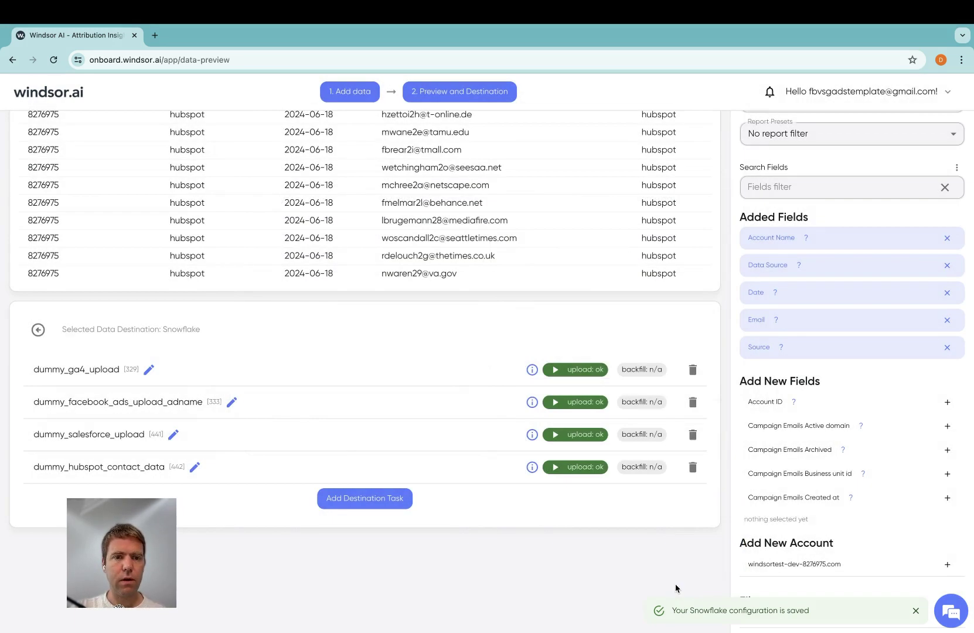